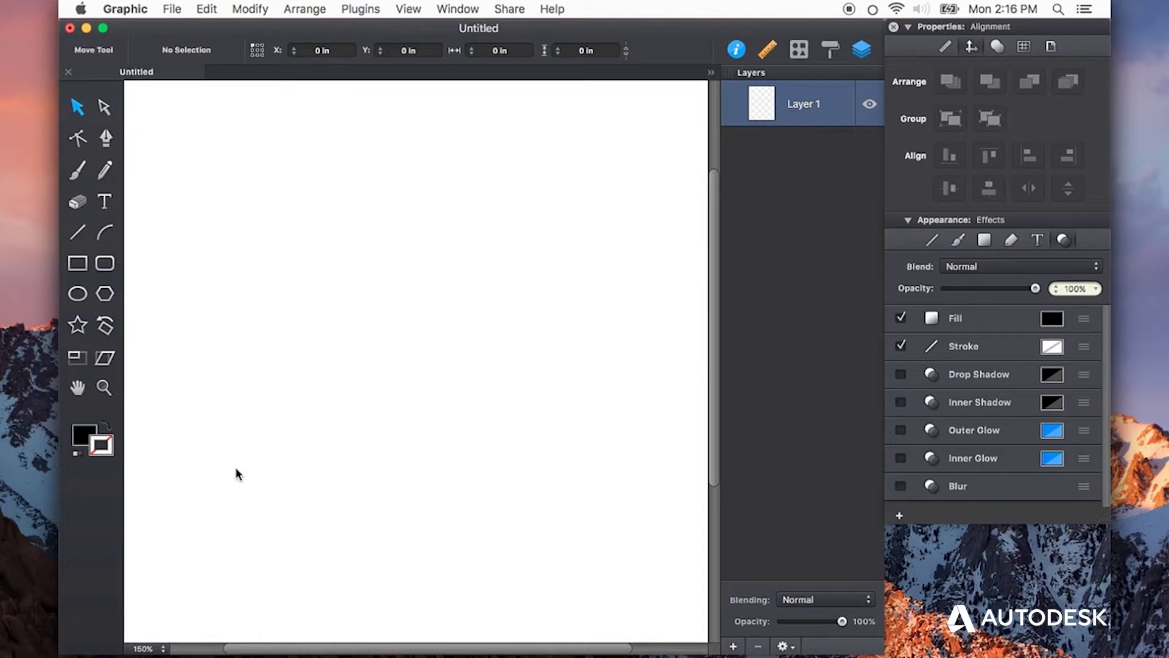
- Place the campfire symbol from the Shape Library and move it to the page's upper middle
click(800, 50)
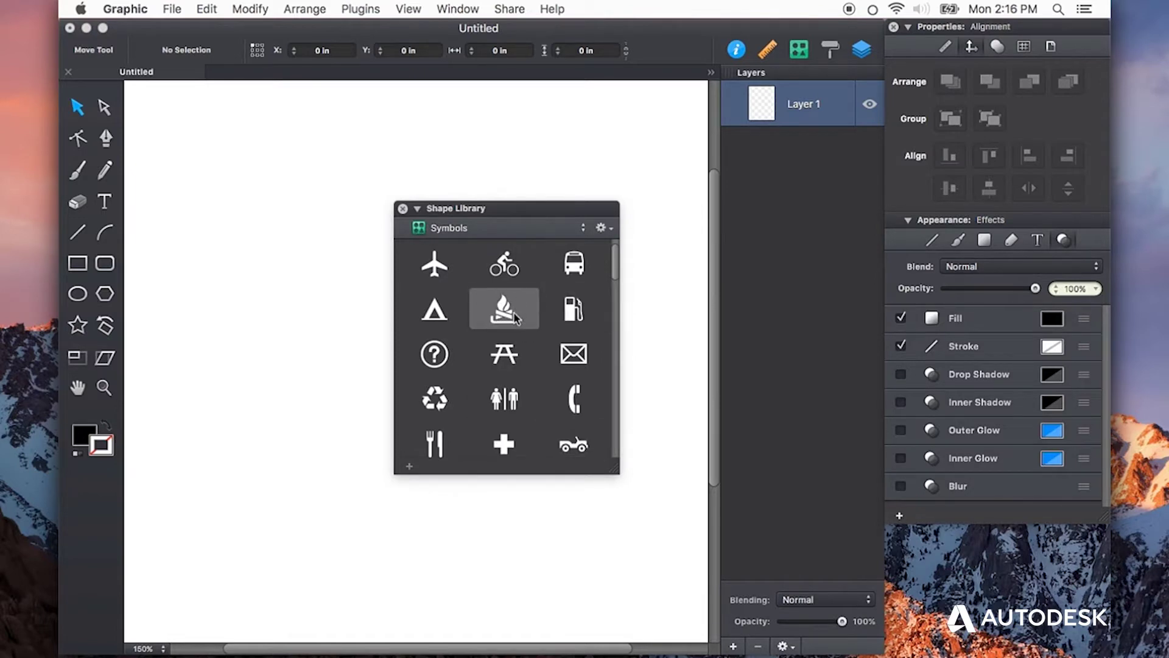
mouse_move(514, 315)
mouse_down()
mouse_move(314, 205)
mouse_move(433, 302)
mouse_up()
click(403, 209)
click(520, 302)
drag(369, 269, 445, 265)
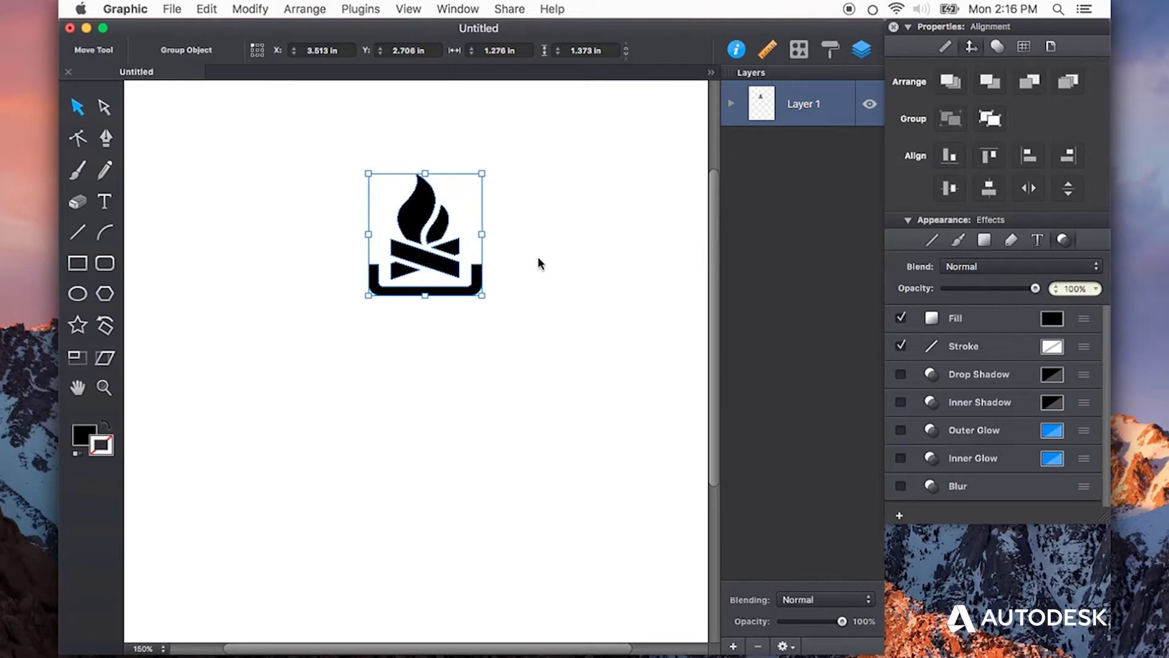
- Duplicate the campfire icon and nudge the copy down and to the right
key(super+d)
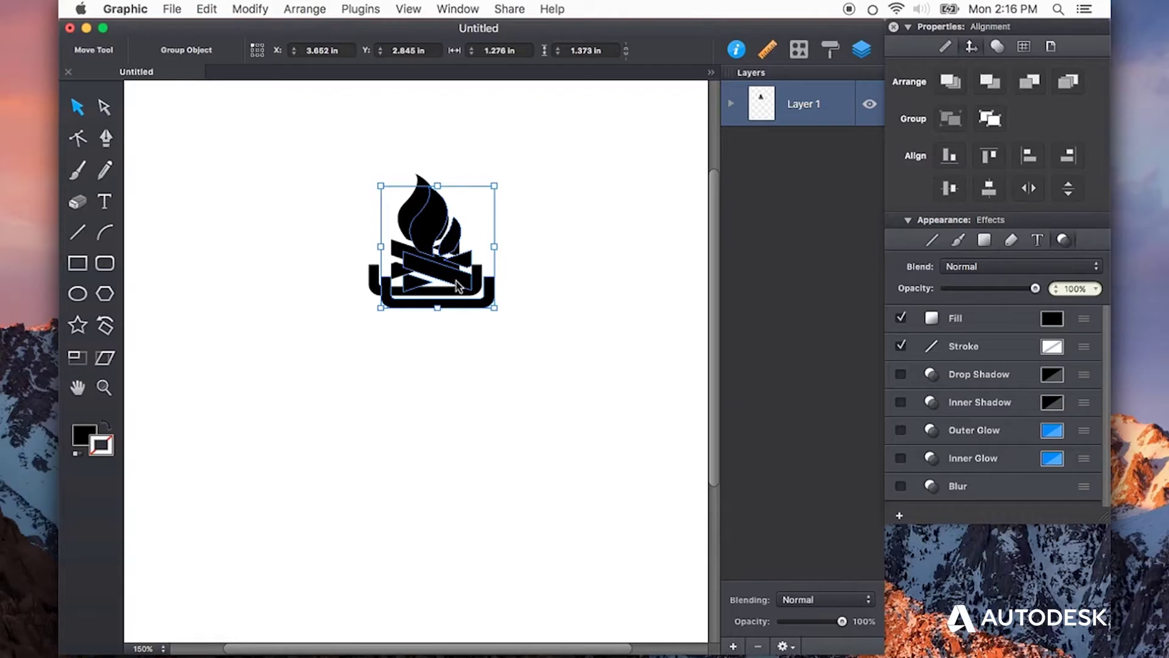
drag(437, 265, 448, 274)
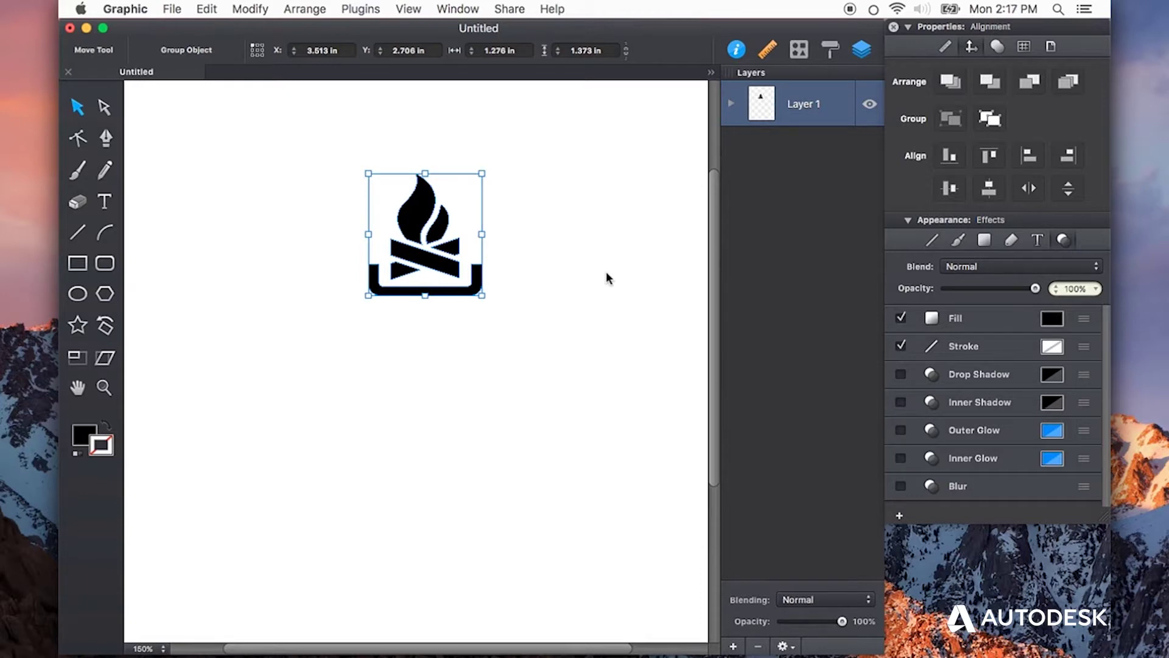
- Rotate a copy of the campfire 45 degrees around its base with the Rotate tool
key(r)
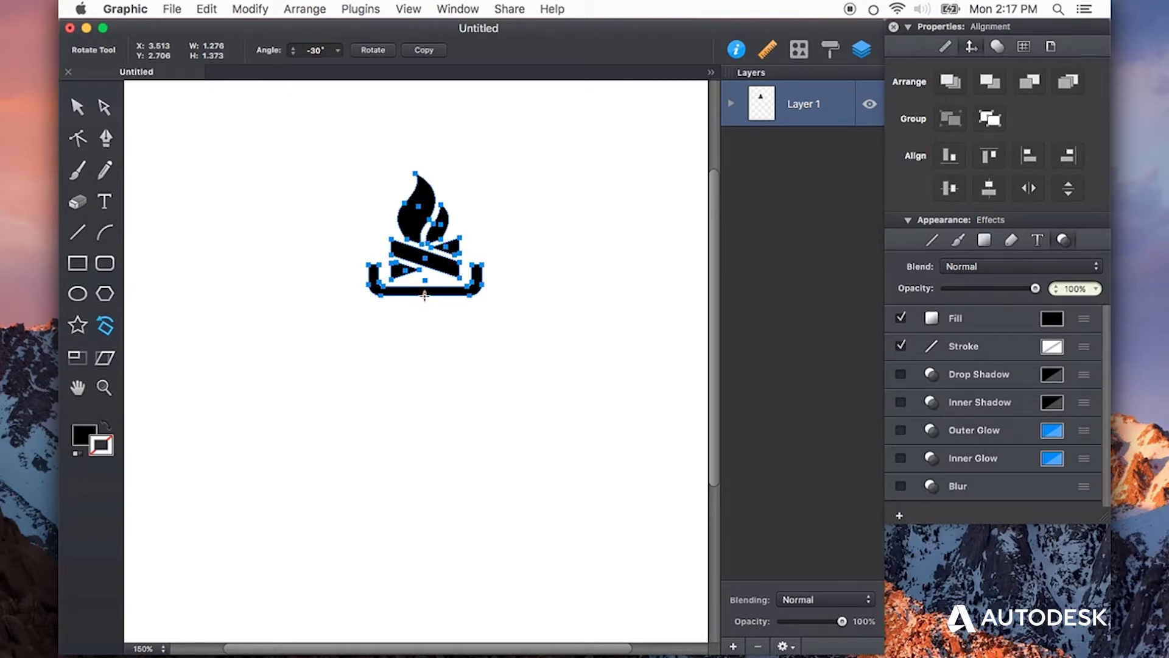
drag(488, 189, 570, 246)
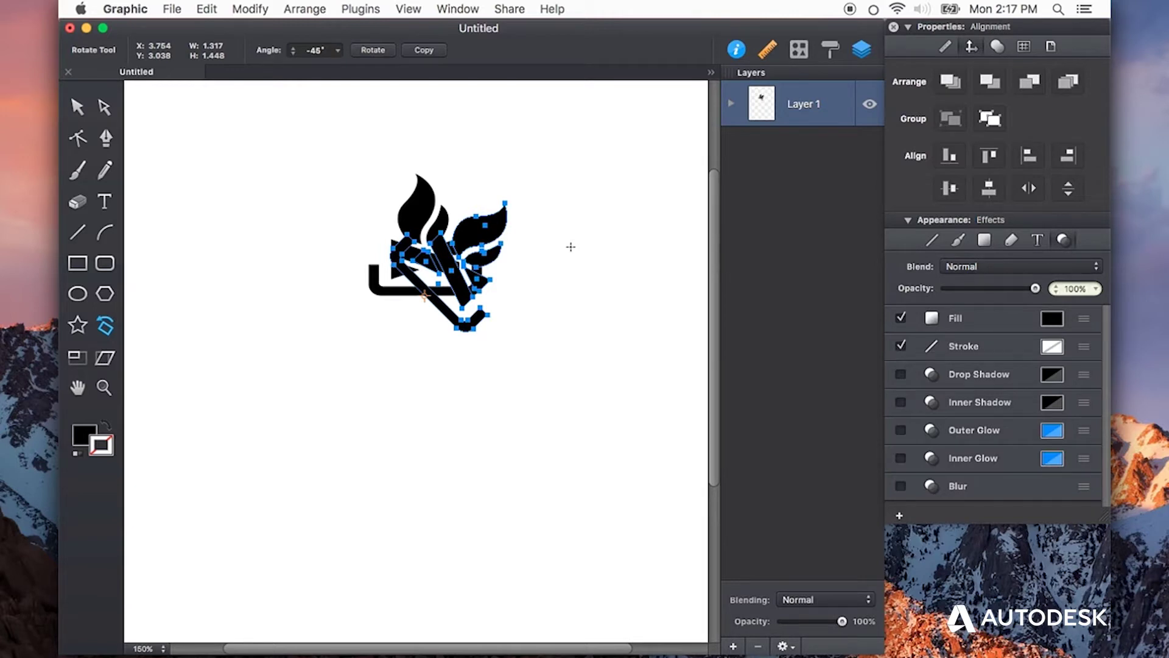
- Repeat the 45-degree rotated campfire copies around the circle until the sun shape closes, then deselect
click(570, 246)
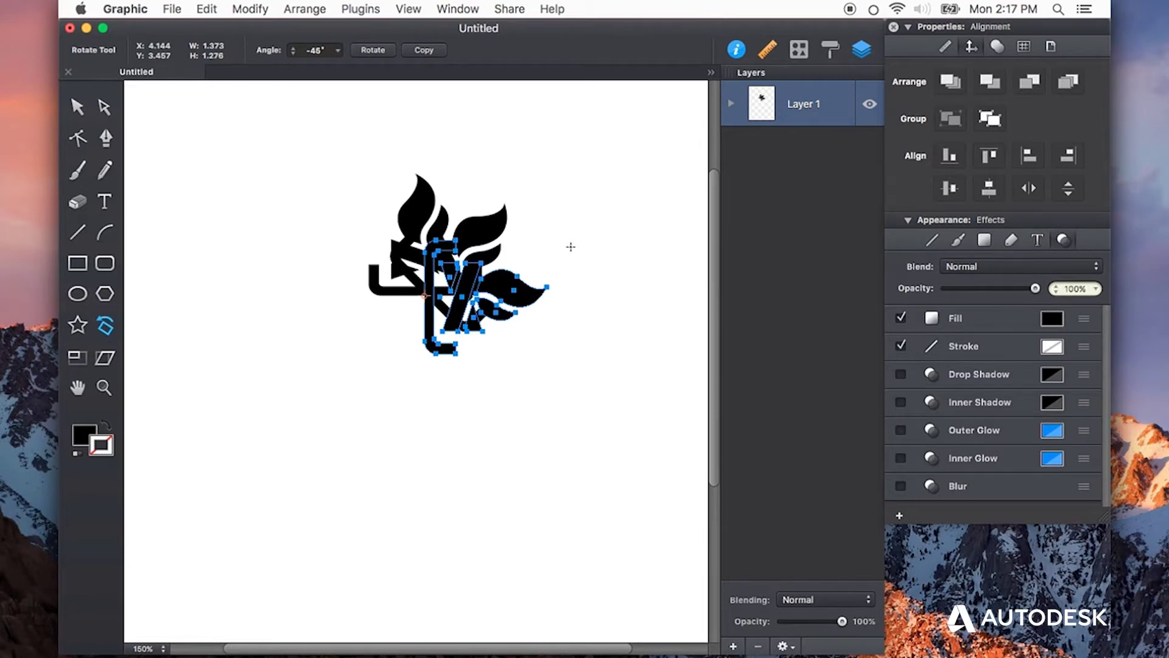
key(super+d)
key(super+d)
key(super+d)
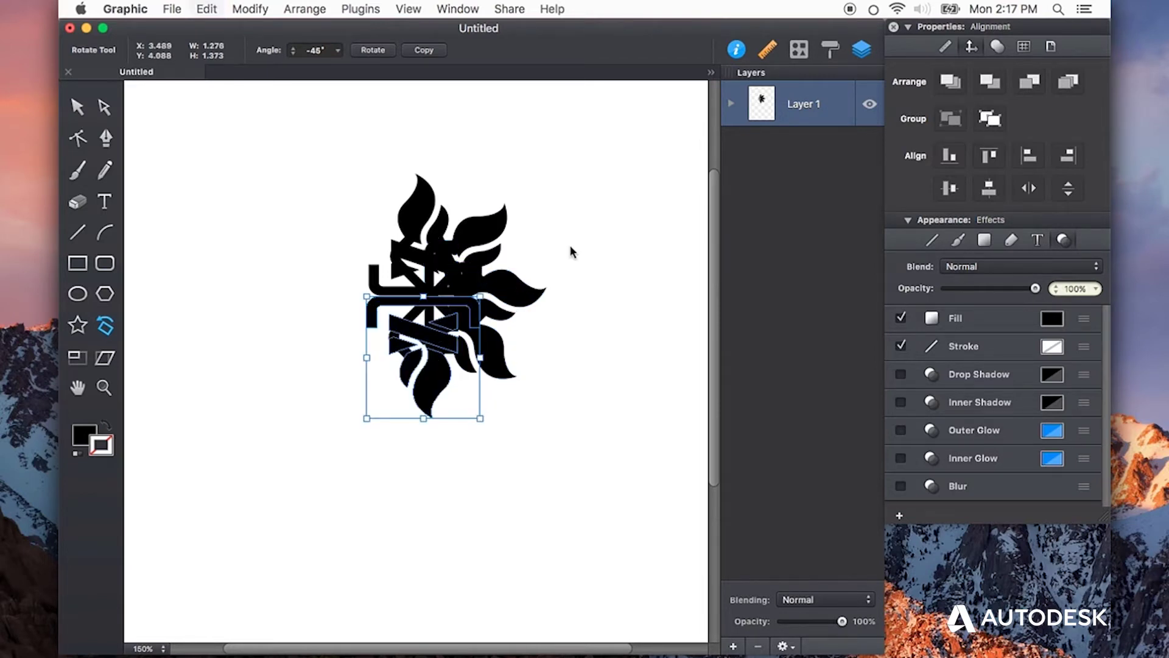
key(super+d)
key(super+d)
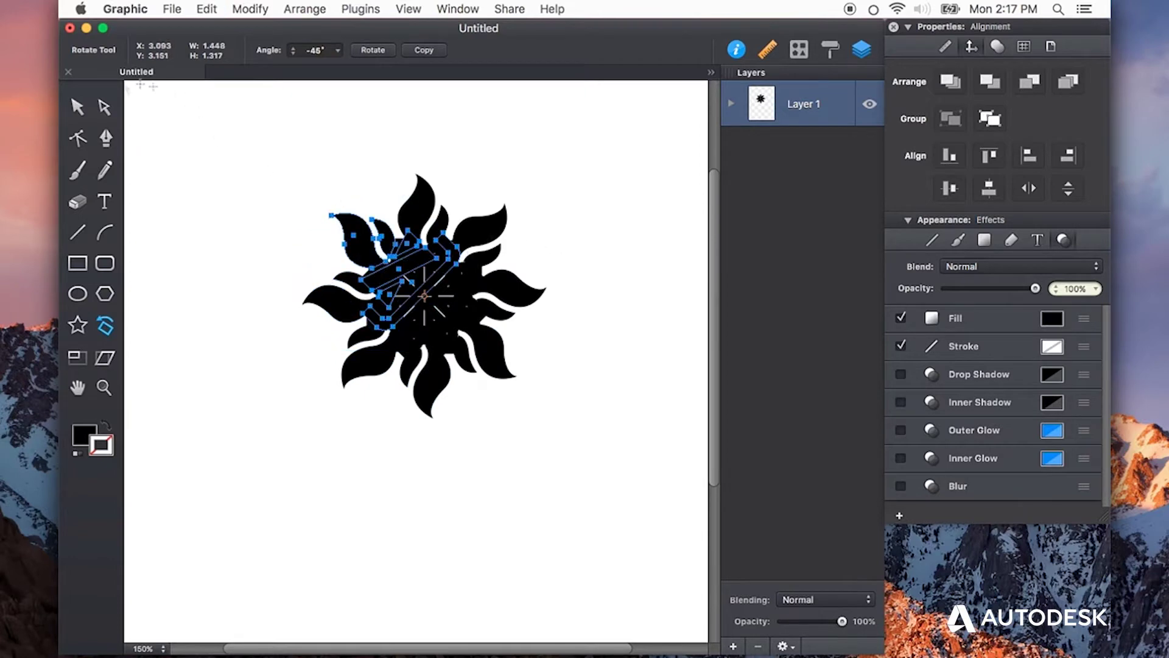
click(77, 108)
click(204, 115)
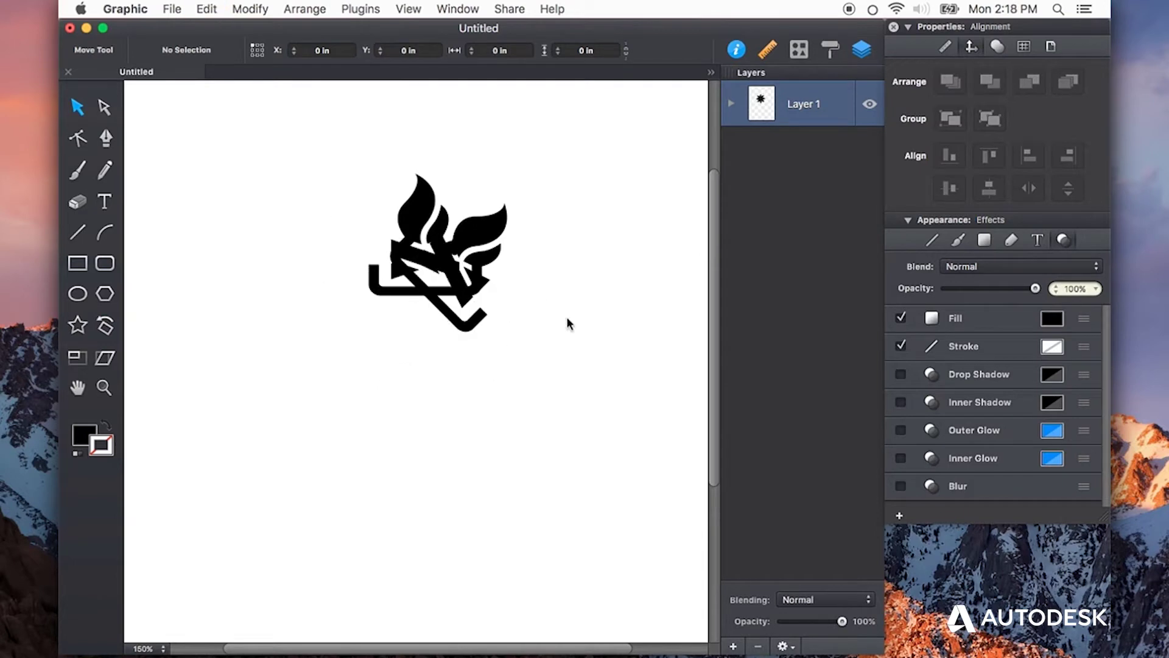
- Duplicate the campfire over the original, shrink the copy, and repeat for smaller copies below
click(429, 227)
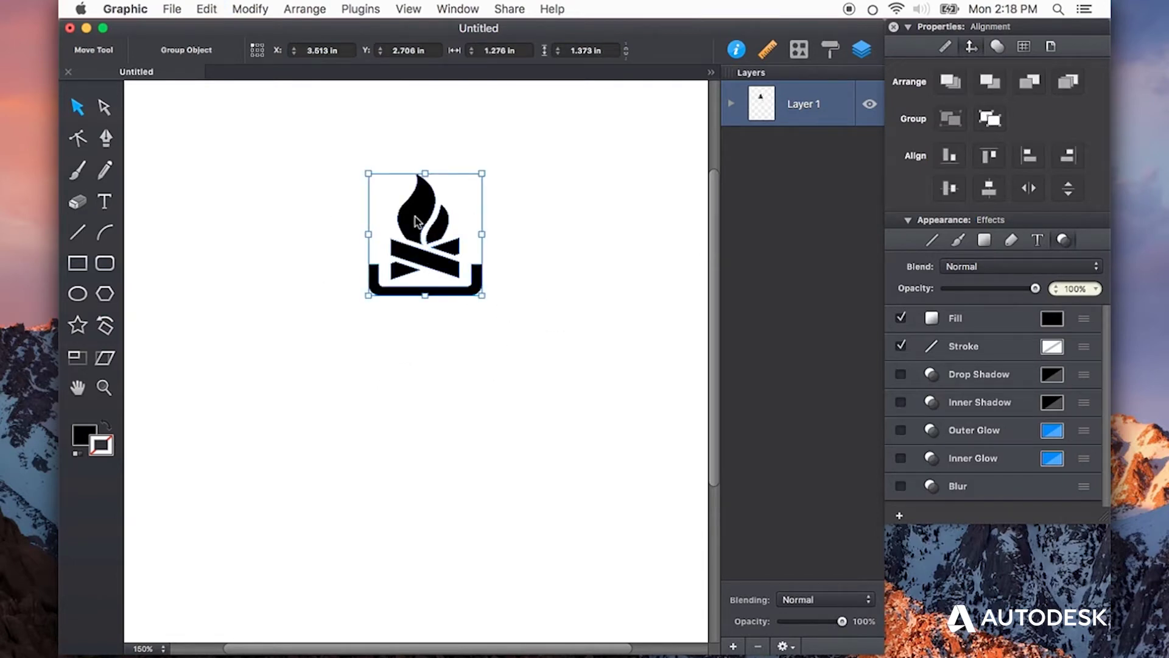
click(444, 234)
key(super+d)
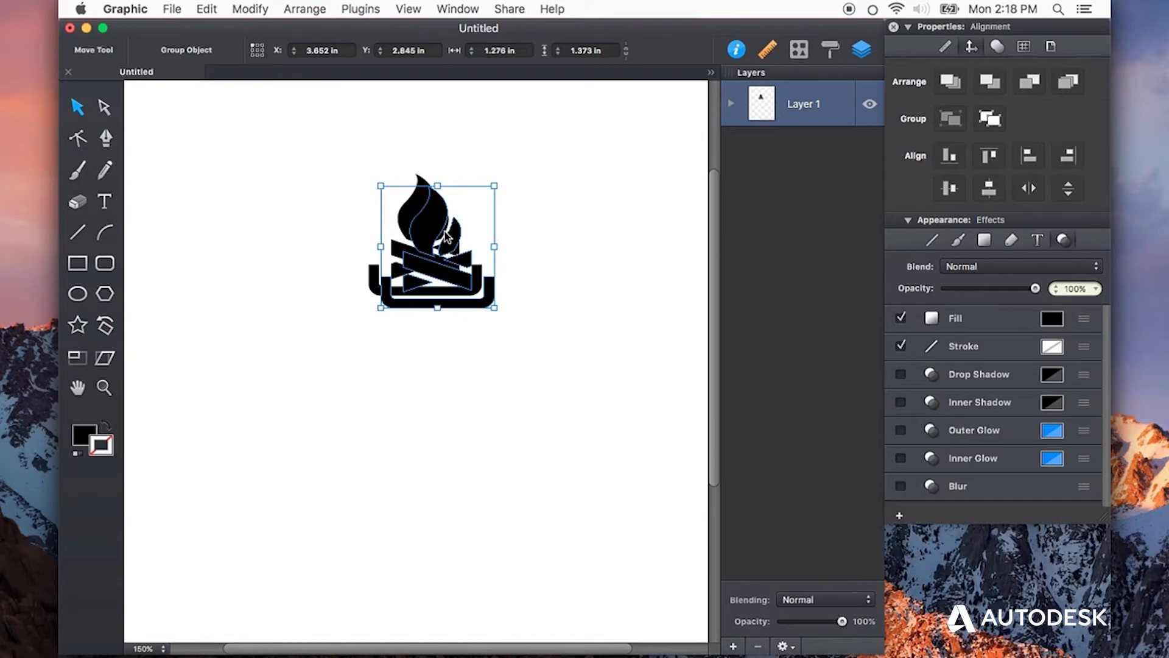
drag(426, 231, 417, 243)
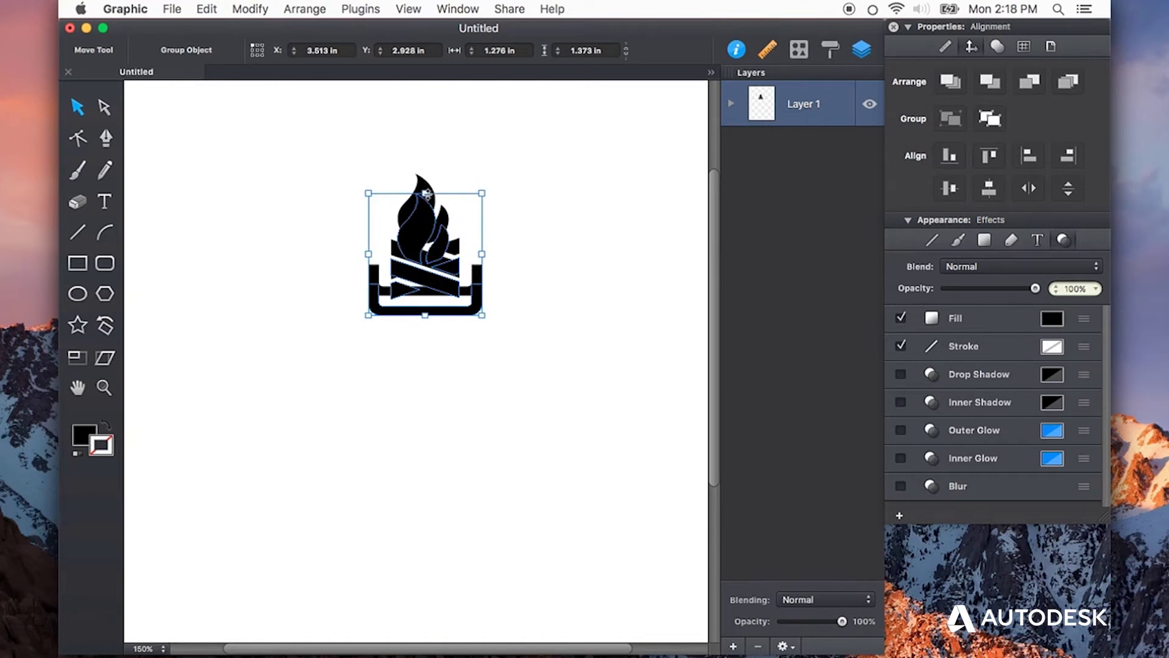
drag(424, 193, 423, 237)
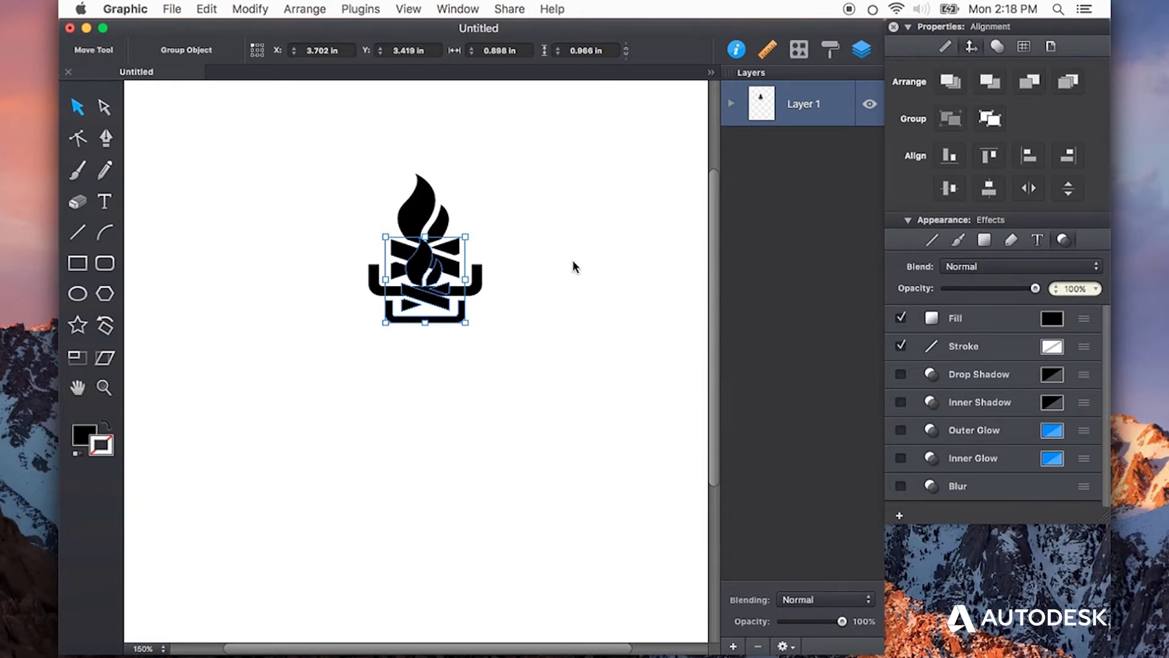
key(super+d)
key(super+d)
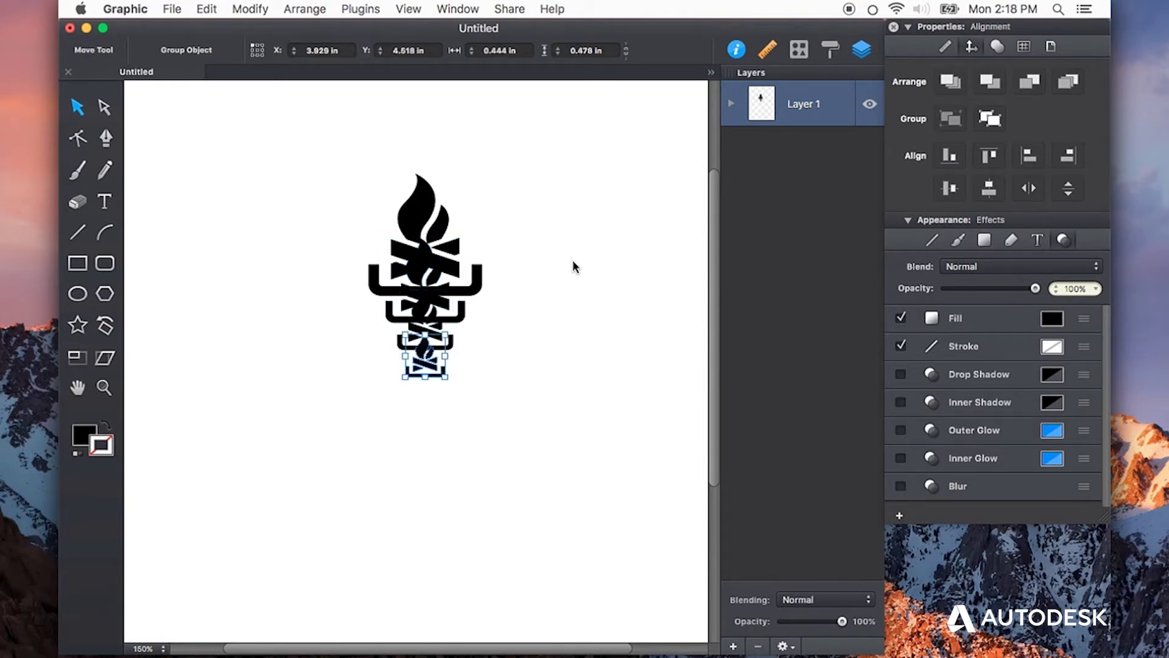
key(super+d)
key(super+d)
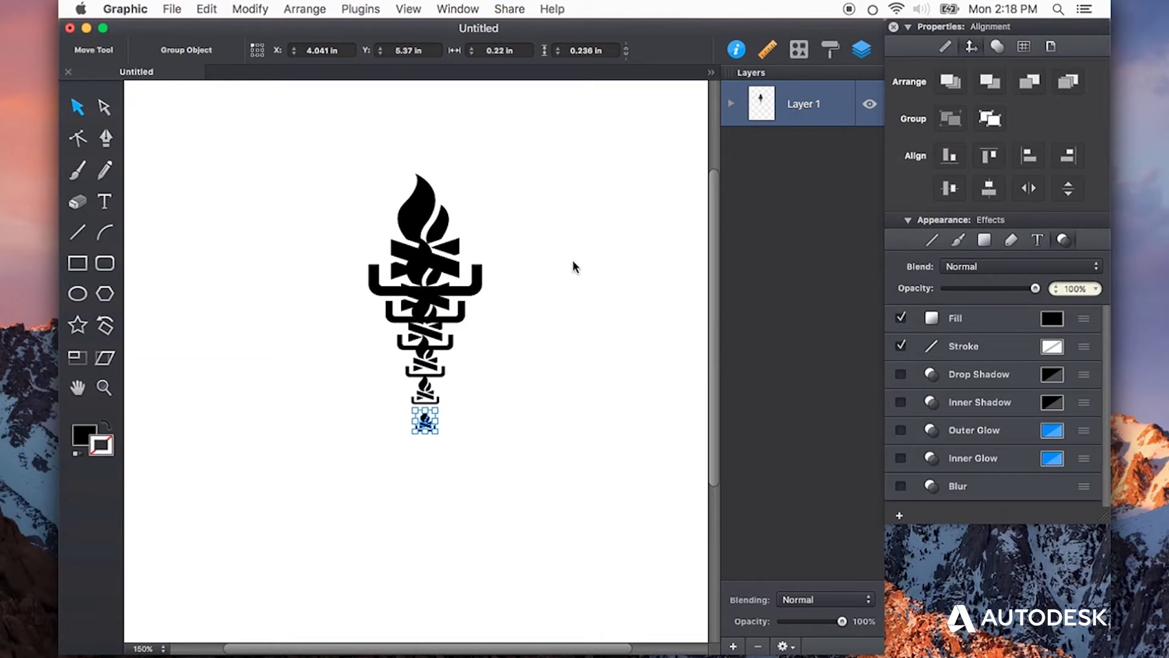
- Make the black rectangle about 50% transparent and duplicate it
click(573, 261)
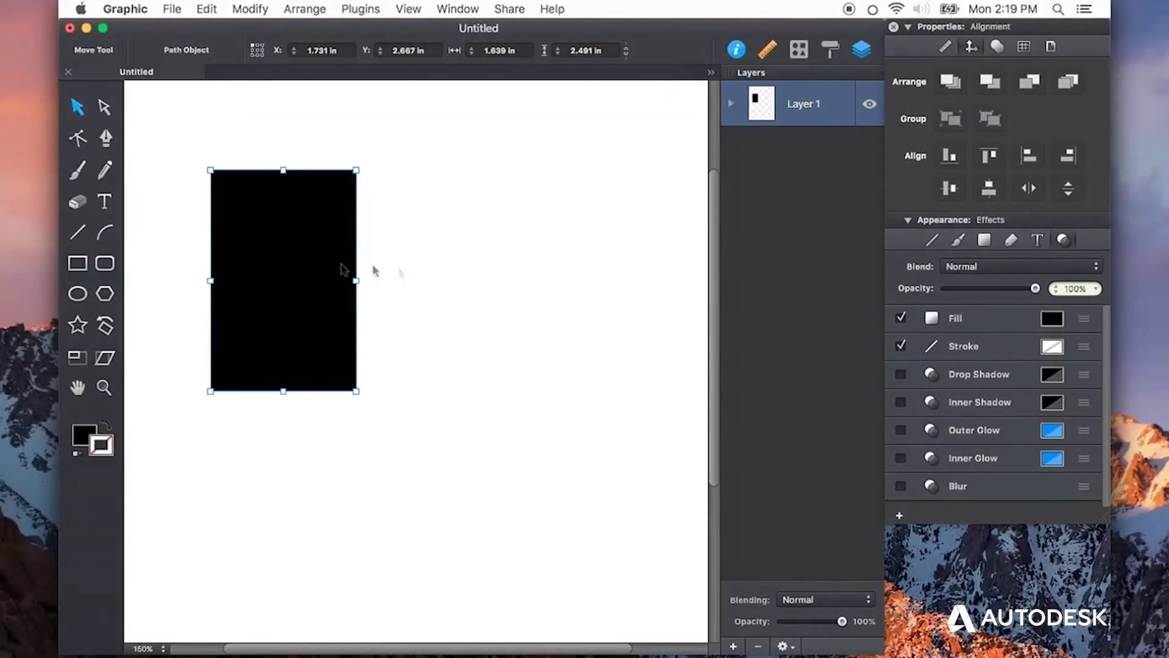
drag(1034, 289, 995, 290)
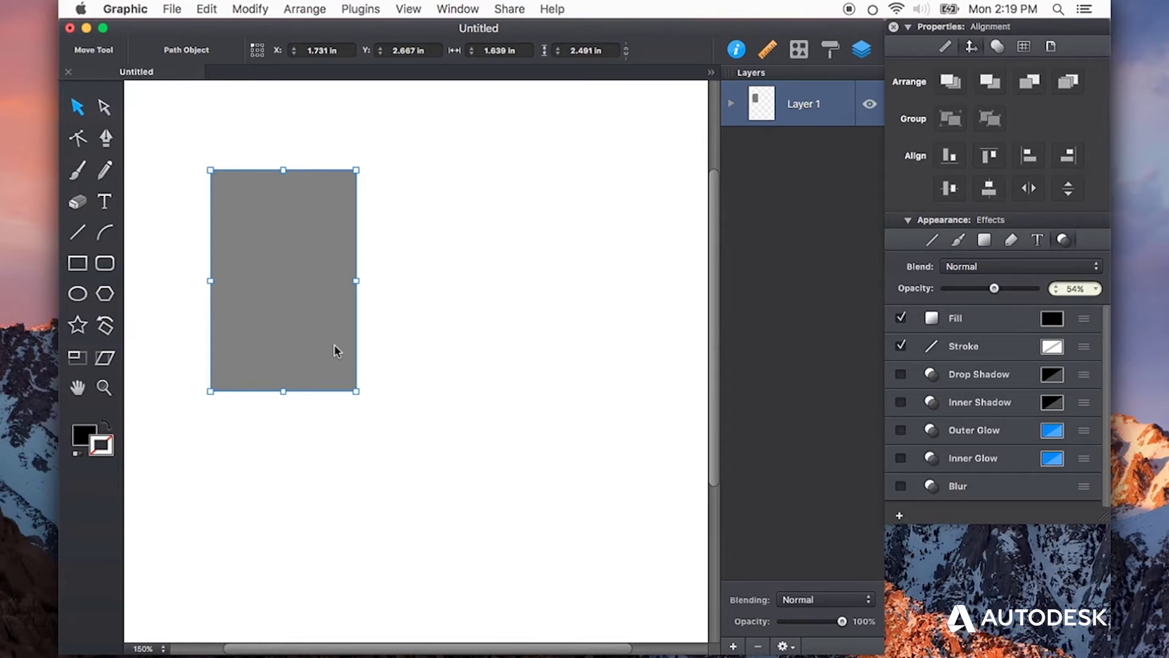
key(super+d)
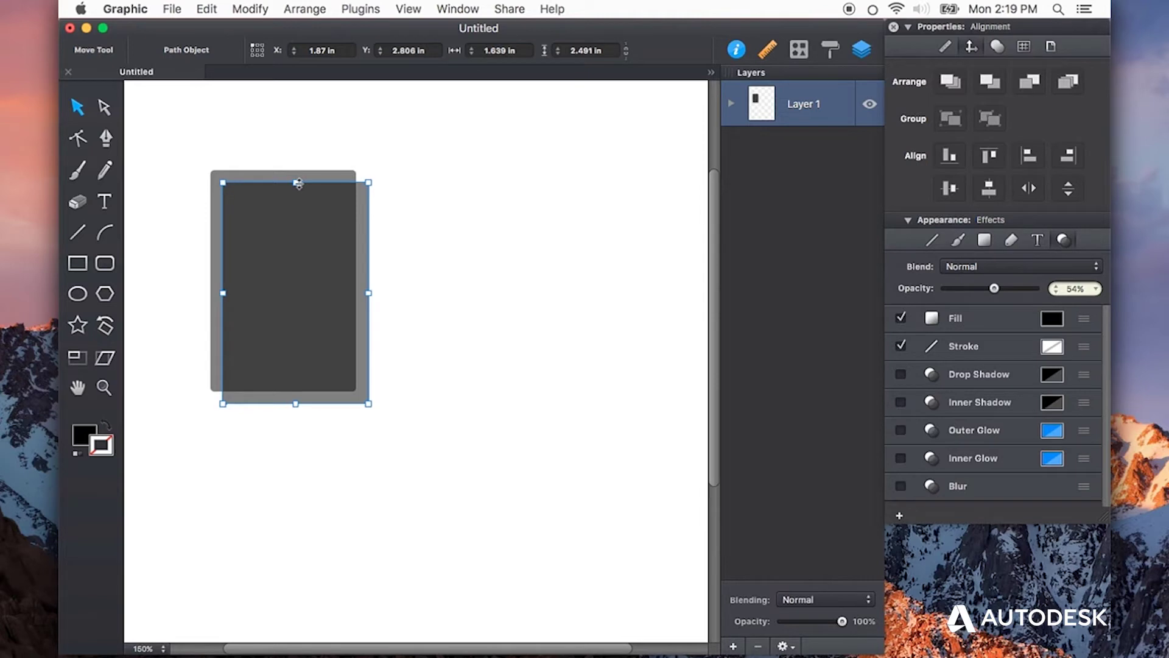
- Shrink and rotate the copy -30°, then repeat into a trail of smaller rotated rectangles
drag(298, 183, 298, 224)
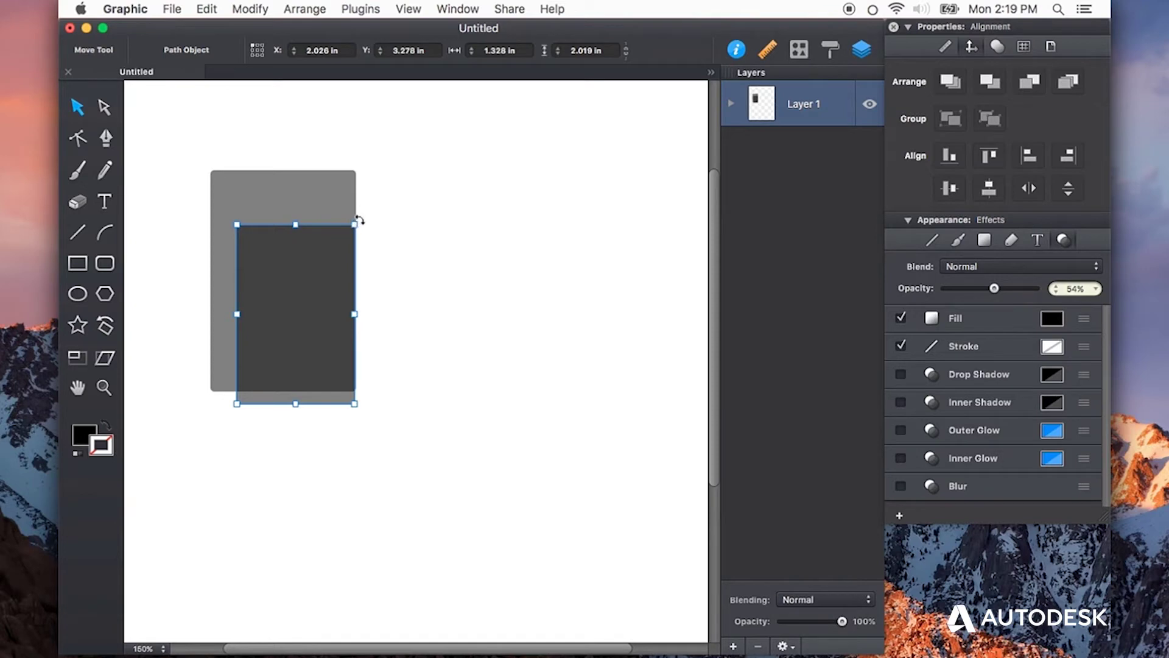
drag(359, 221, 409, 246)
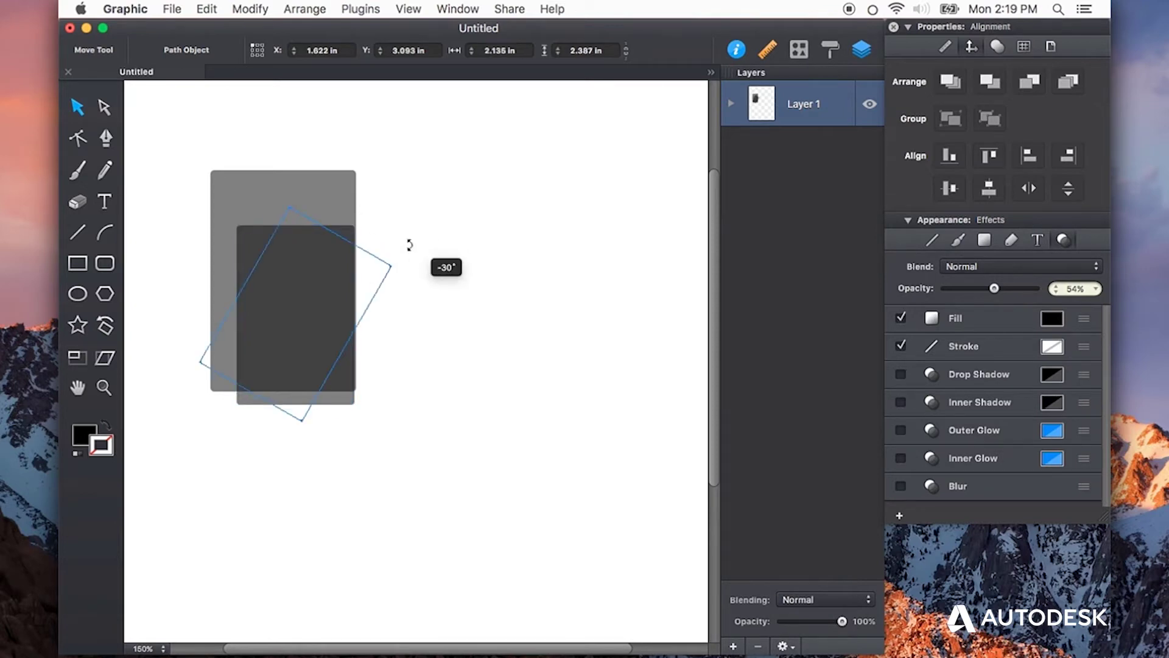
drag(410, 245, 410, 249)
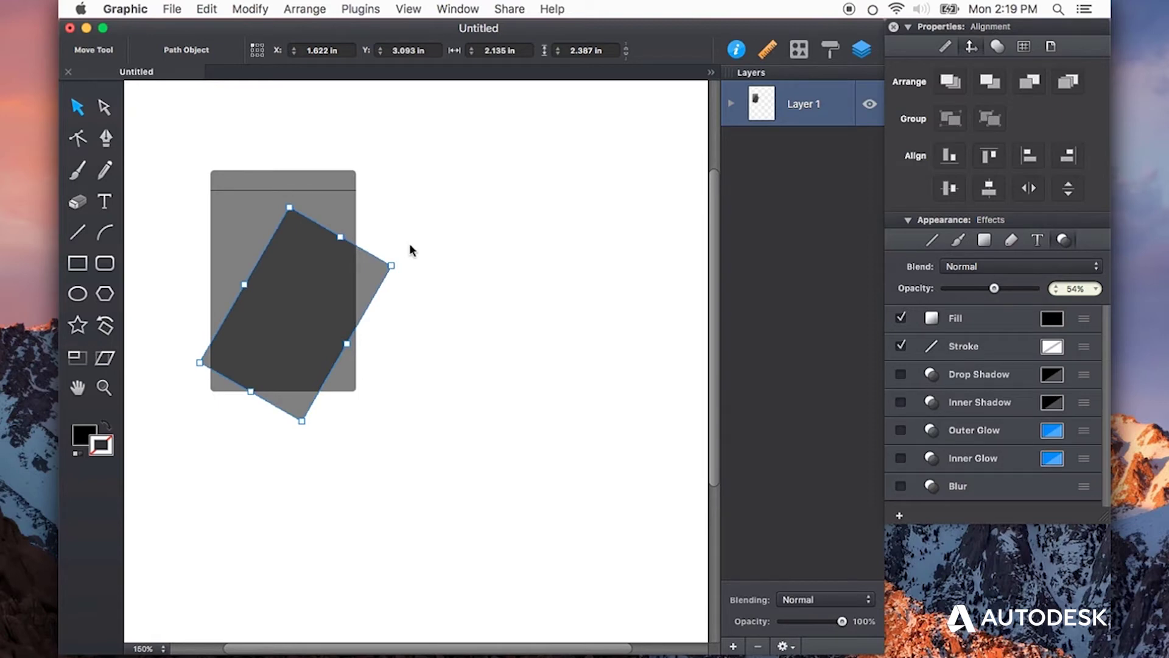
key(super+d)
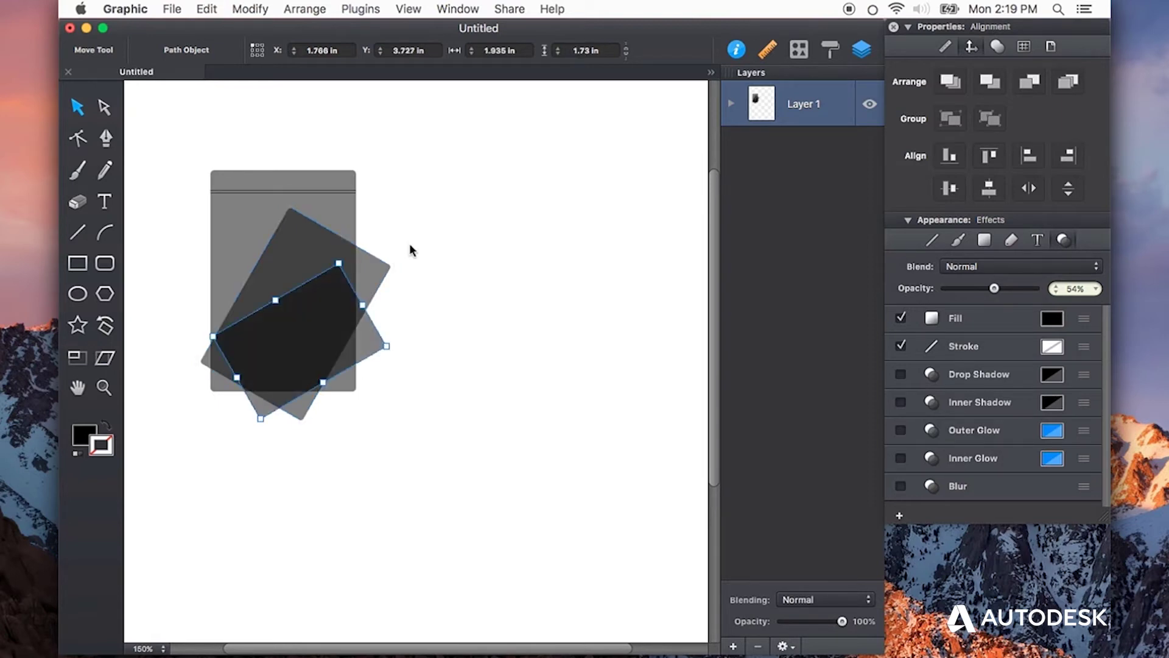
key(super+d)
key(super+d)
key(super+d)
key(super+d)
key(super+d)
key(super+d)
key(super+d)
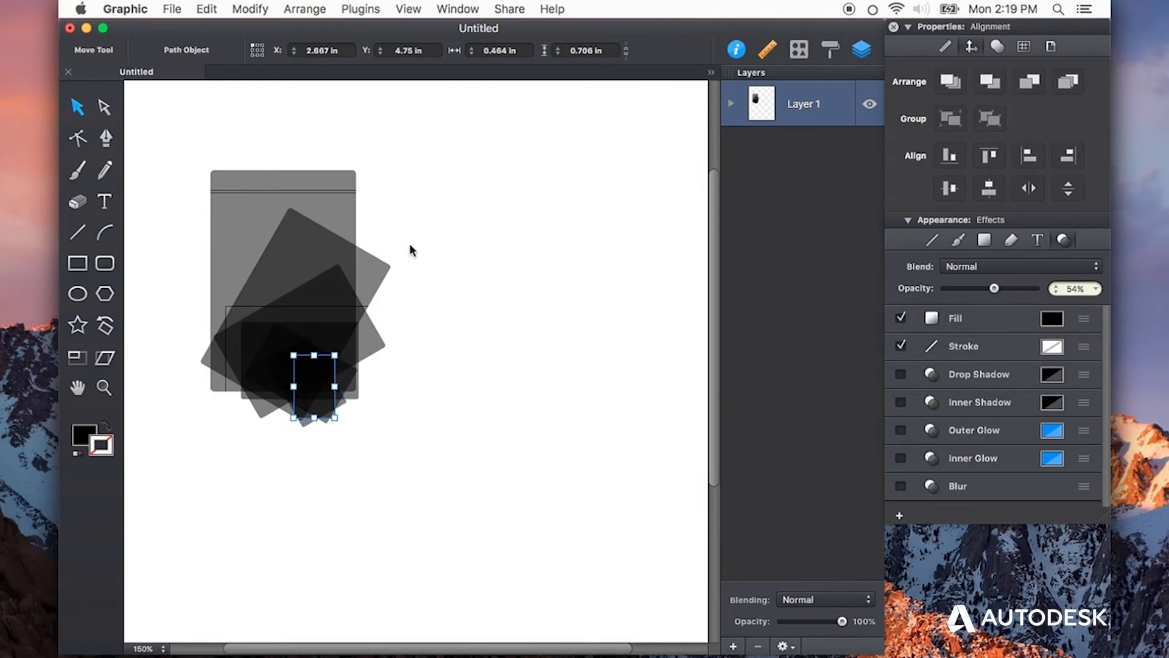
key(super+d)
key(super+d)
key(super+d)
key(super+d)
key(super+d)
key(super+d)
key(super+d)
key(super+d)
key(super+d)
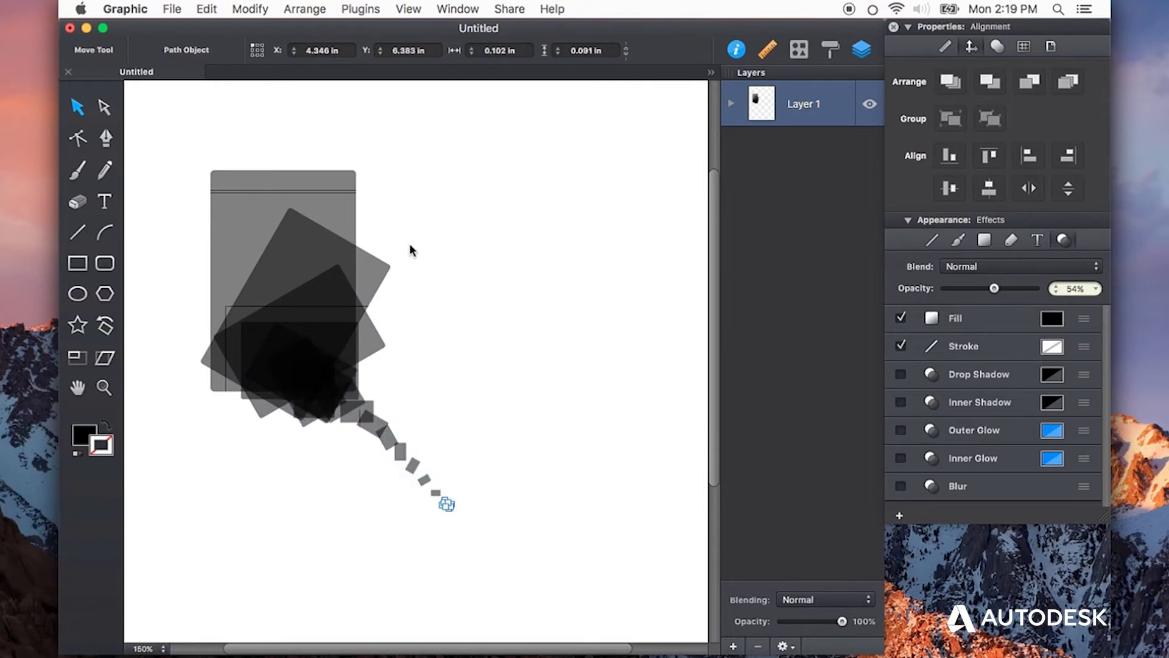
key(super+d)
key(super+d)
key(super+d)
key(super+d)
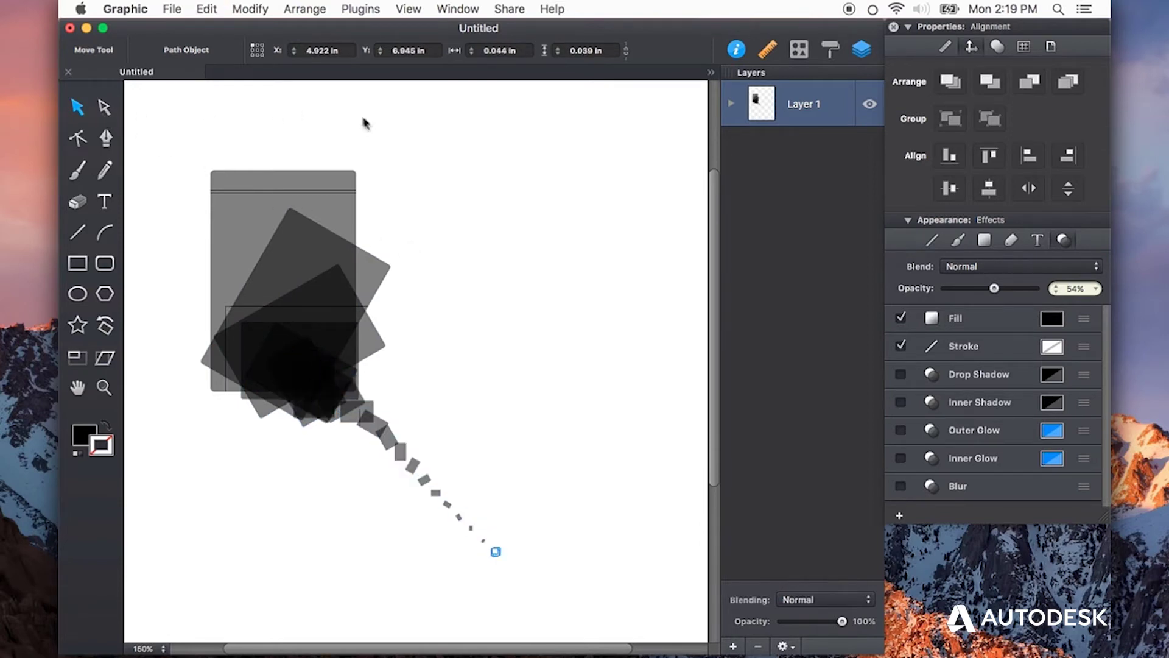
click(370, 133)
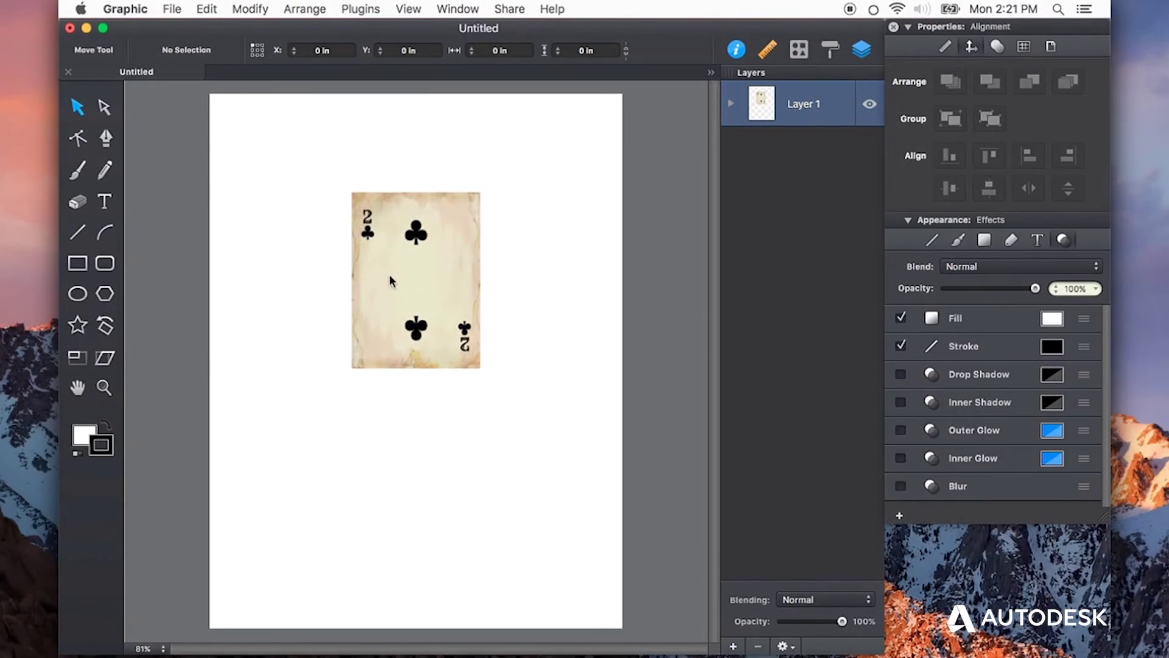
- Duplicate the two of clubs card and scale the copy down
click(391, 281)
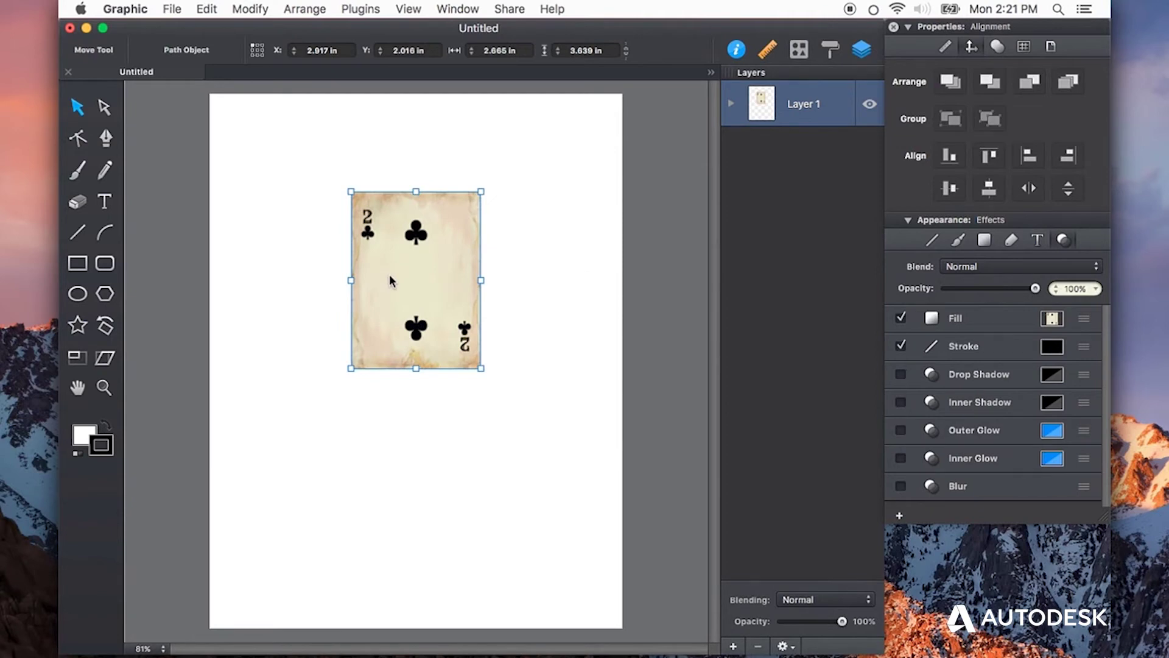
click(525, 270)
click(438, 302)
key(super+d)
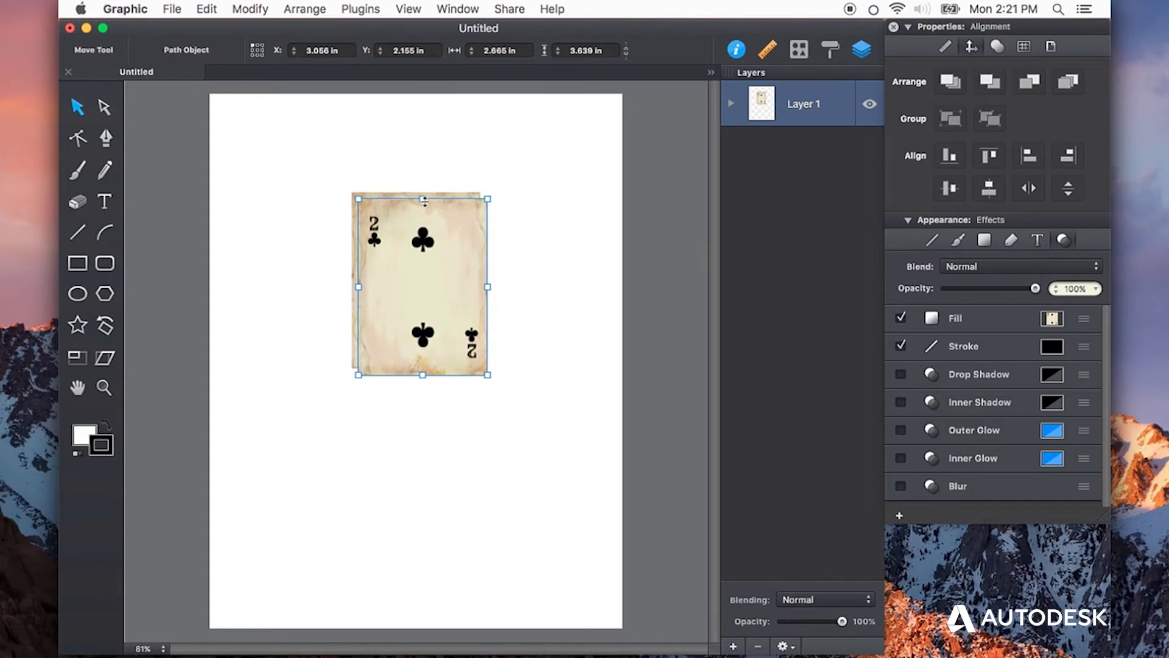
drag(422, 199, 422, 244)
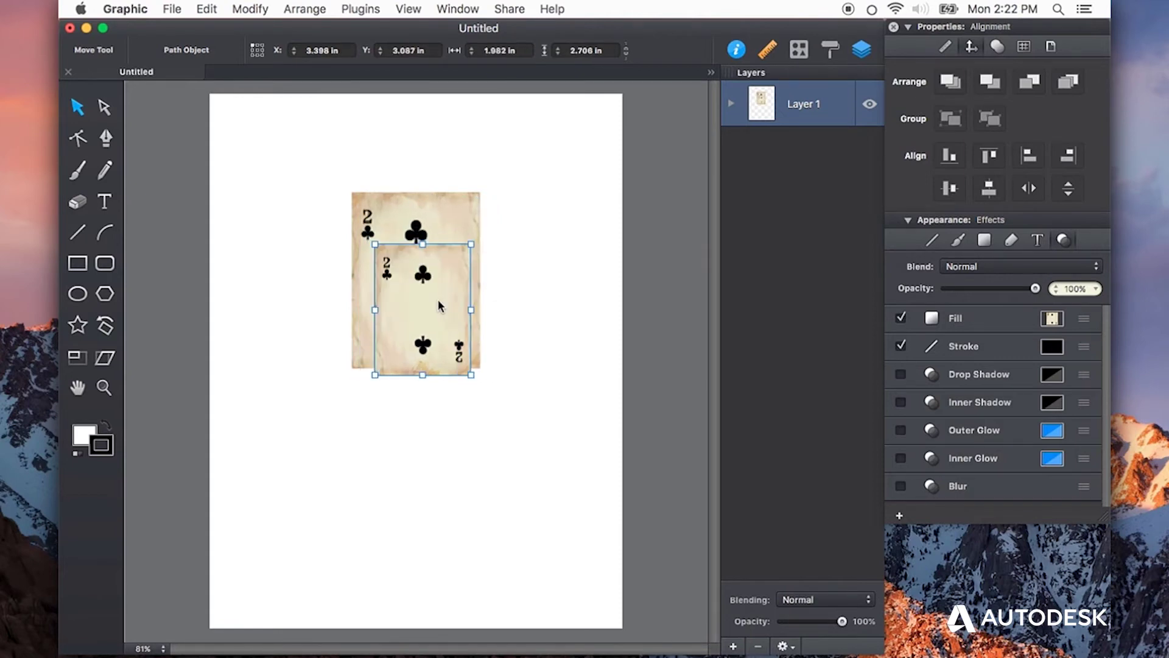
- Rotate the card copy -30°, move it down-right, and repeat it into a cascade
key(r)
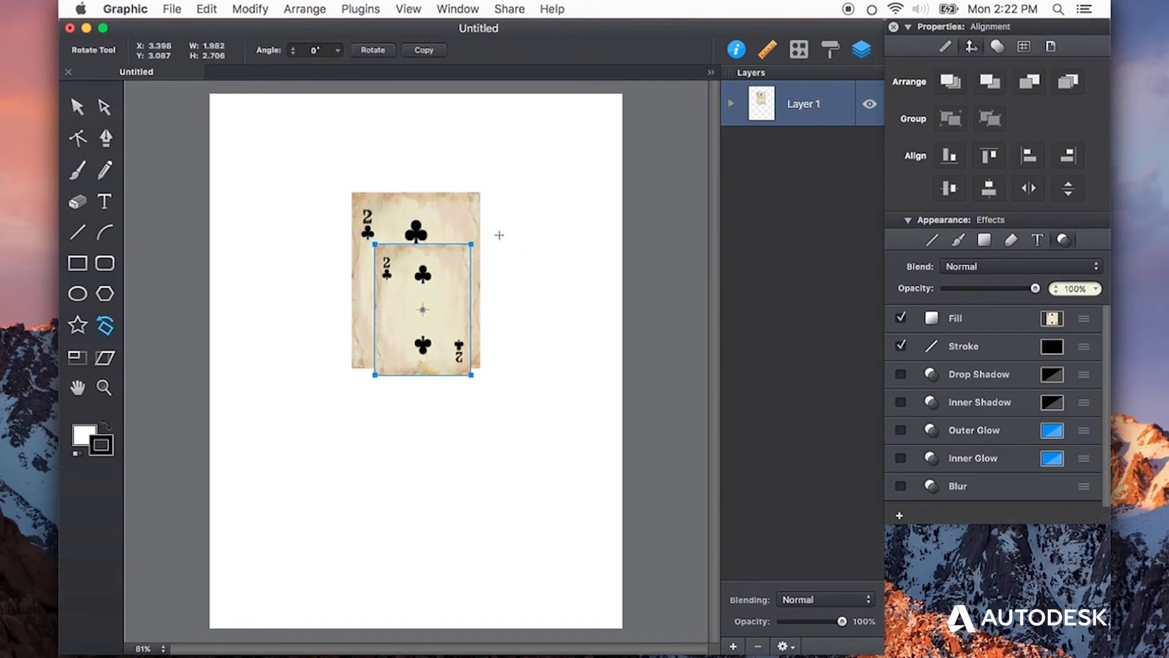
drag(498, 235, 550, 270)
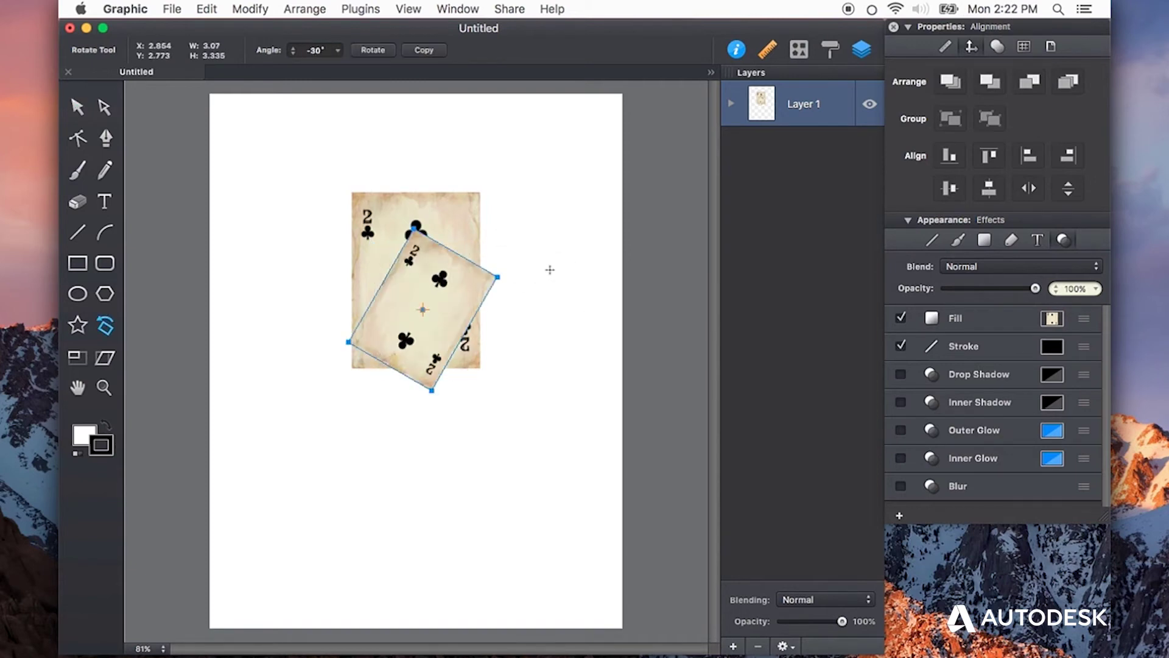
key(v)
drag(442, 317, 480, 350)
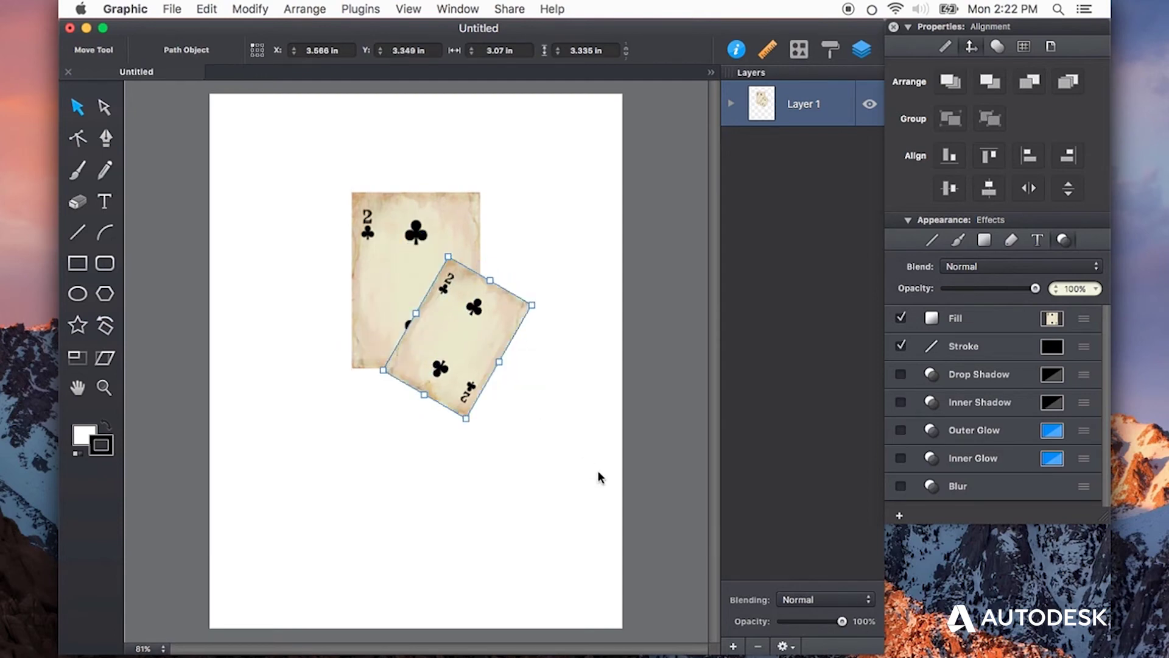
key(super+d)
key(super+d)
key(super+d)
key(super+d)
key(super+d)
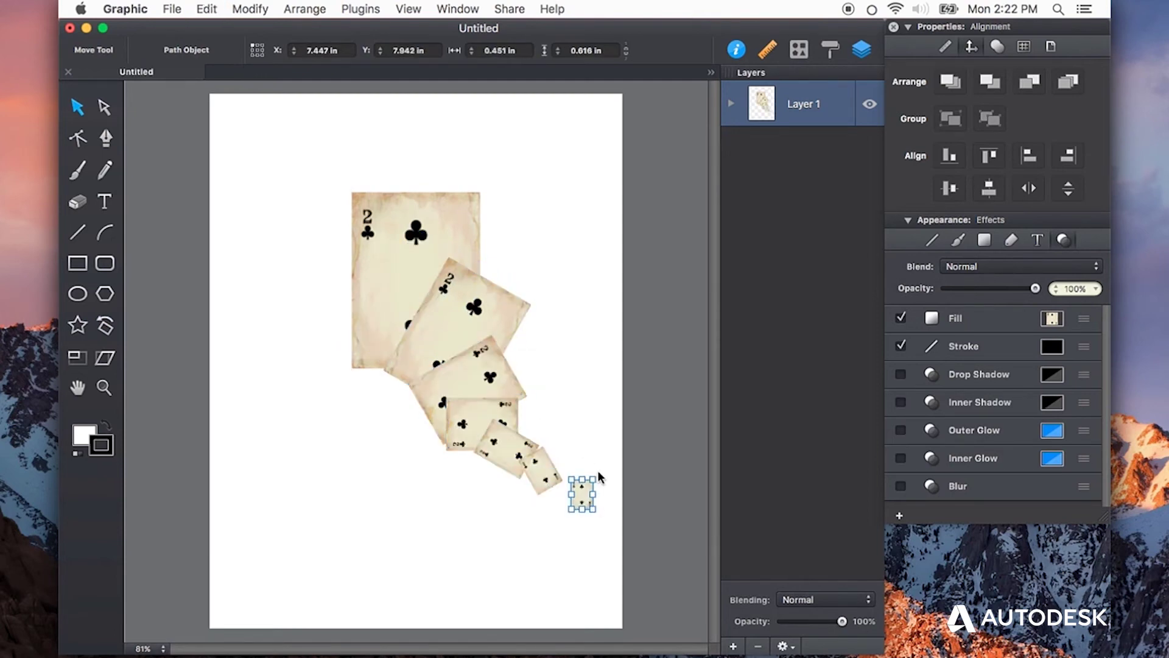
key(super+d)
click(660, 420)
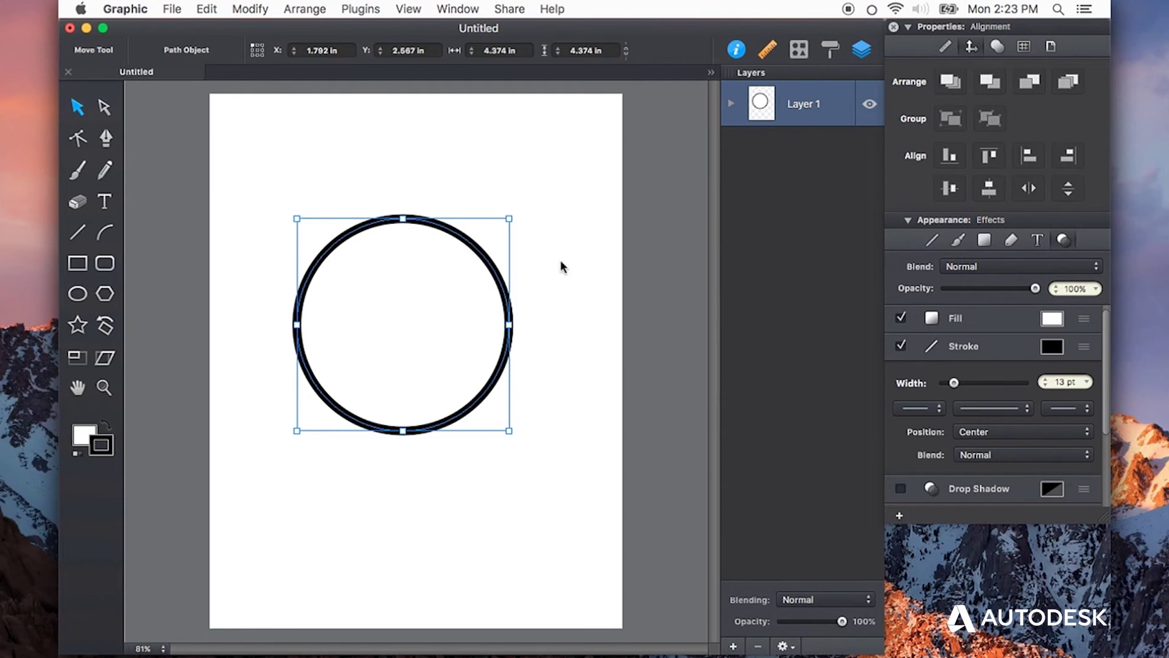
- Duplicate and realign the circle, scale it to 82.2%, and repeat for smaller concentric circles
key(super+d)
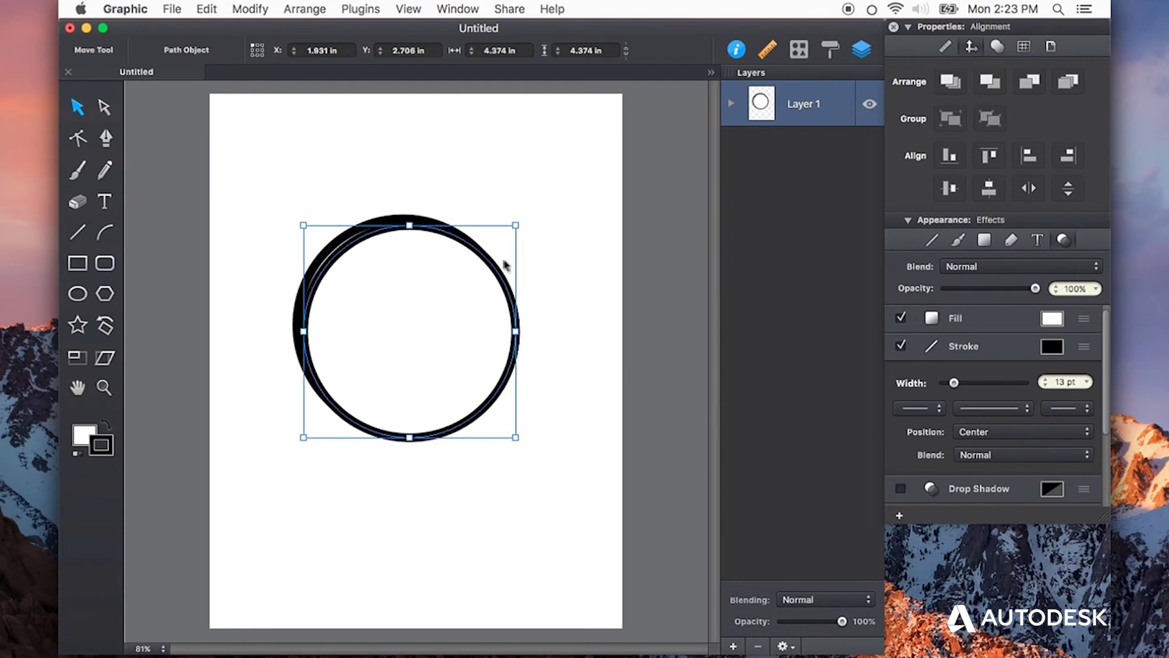
drag(495, 268, 459, 276)
key(s)
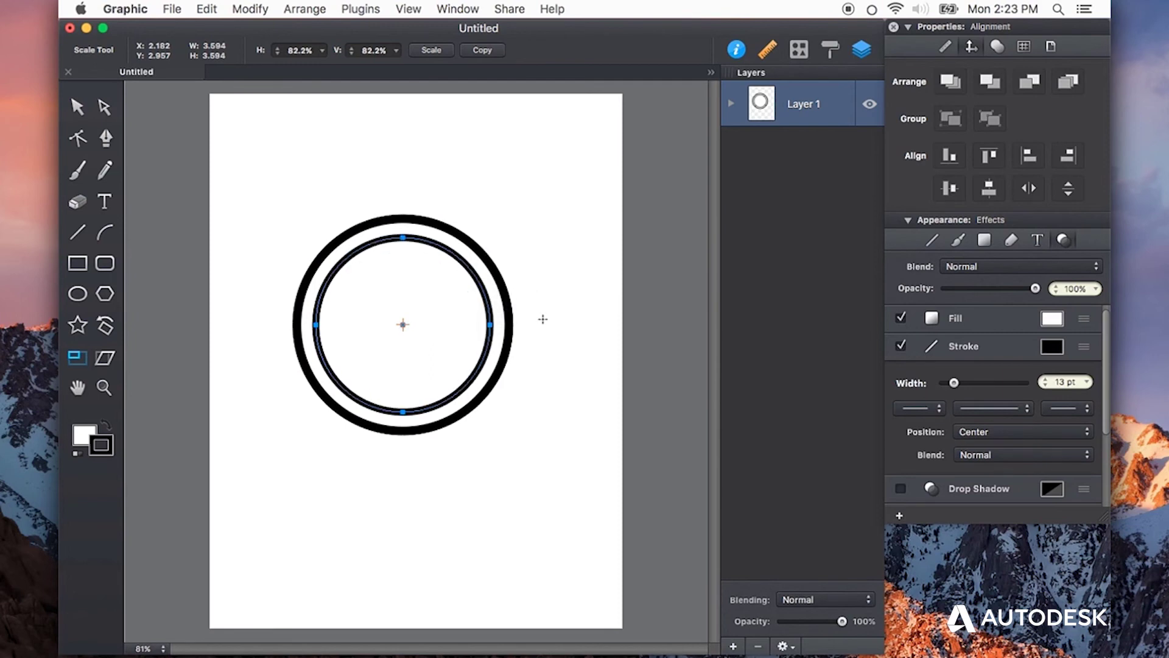
key(super+d)
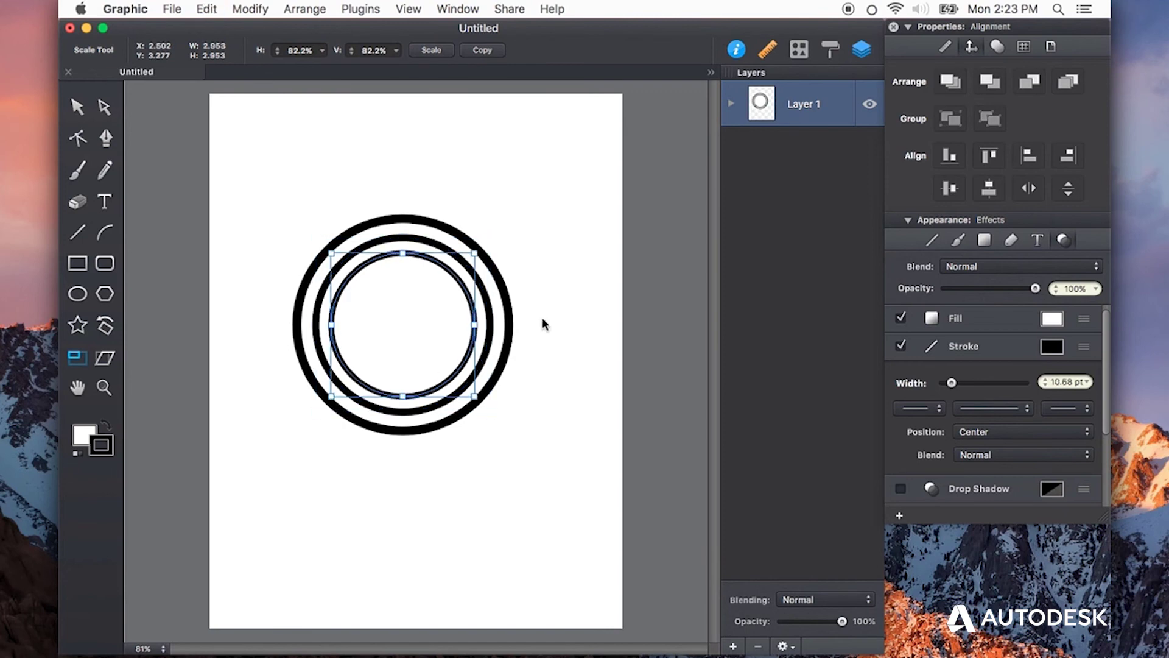
key(super+d)
key(super+d)
key(super+d)
key(super+d)
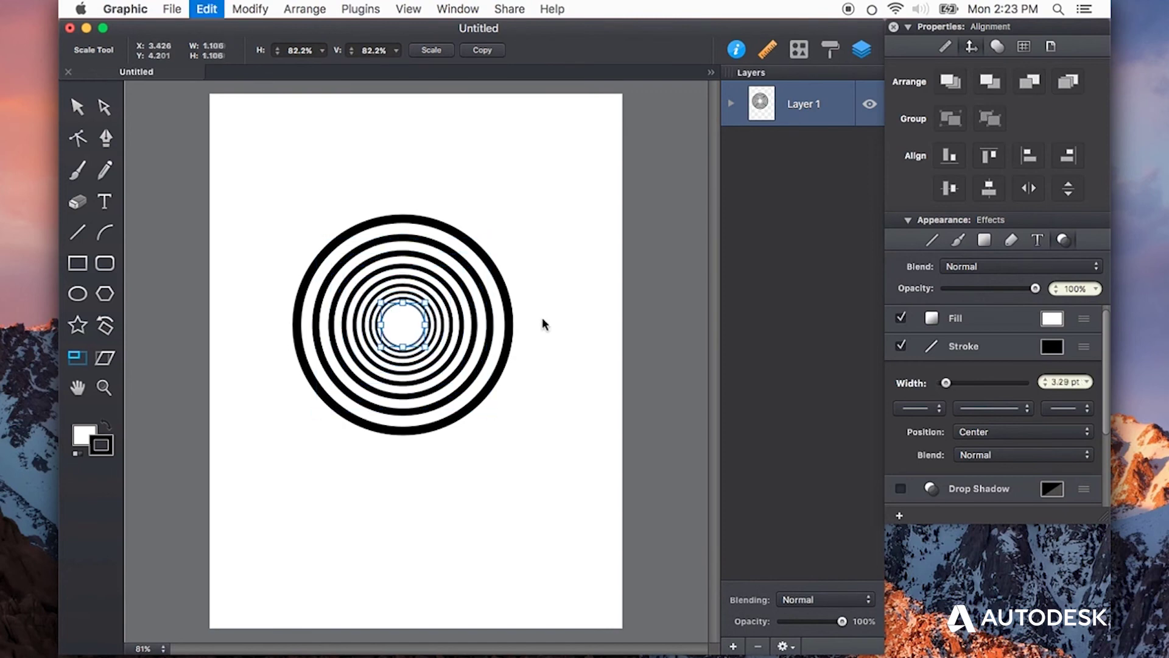
key(super+d)
key(super+d)
key(super+d)
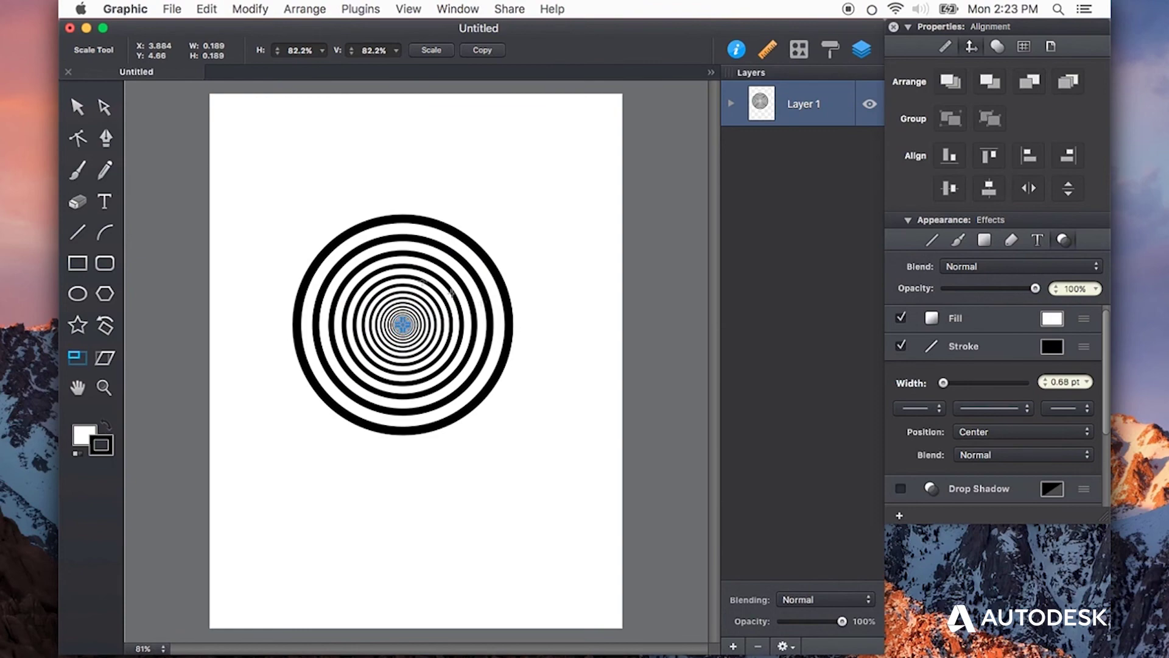
click(78, 107)
click(168, 206)
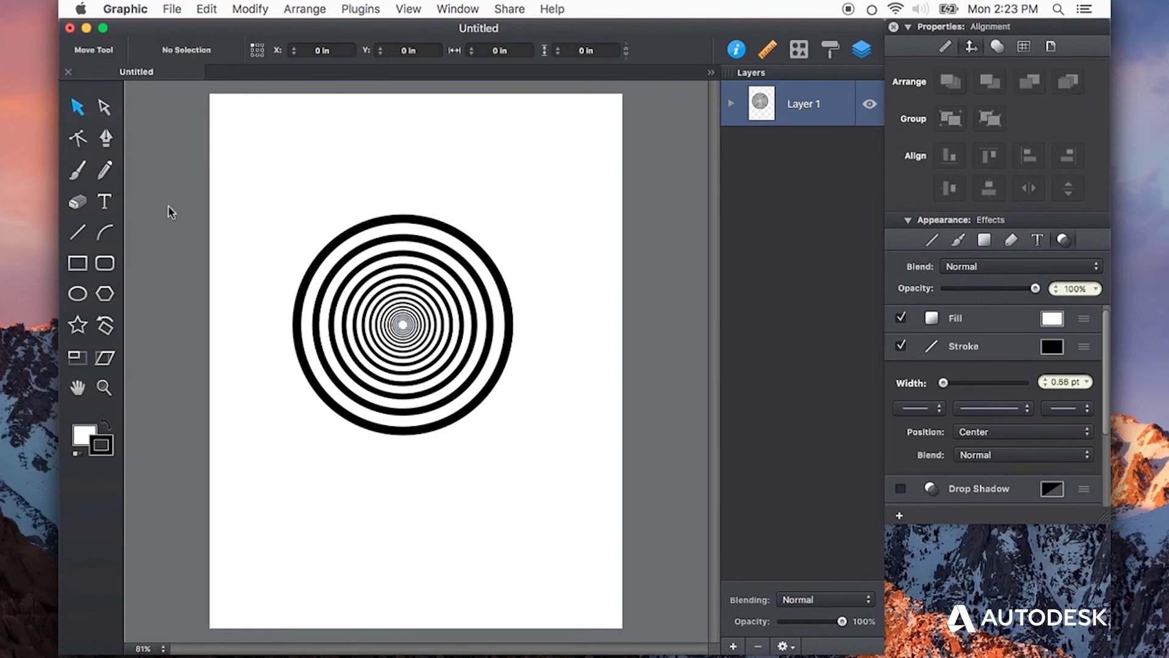